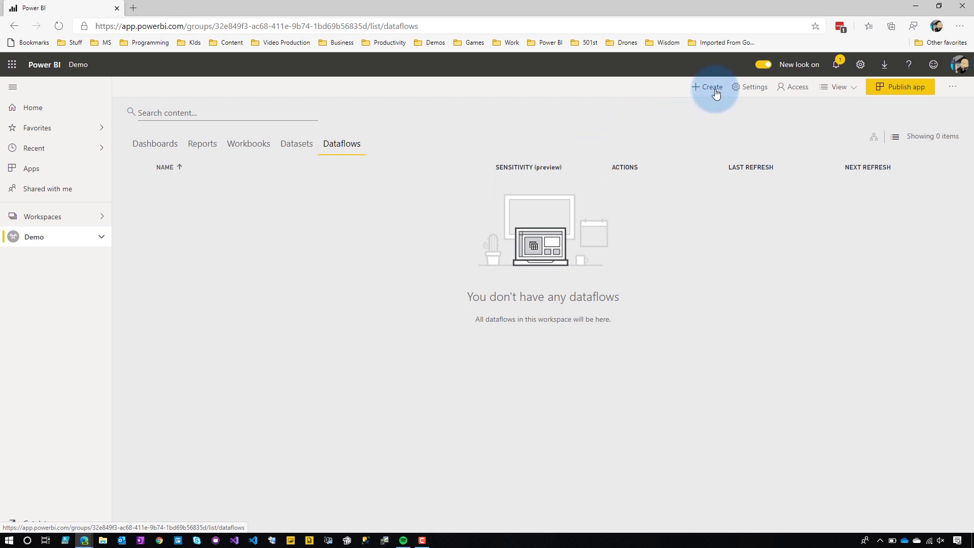
- Start a new dataflow in the Demo workspace and choose to add new entities
{"action": "left_click", "coordinate": [716, 91]}
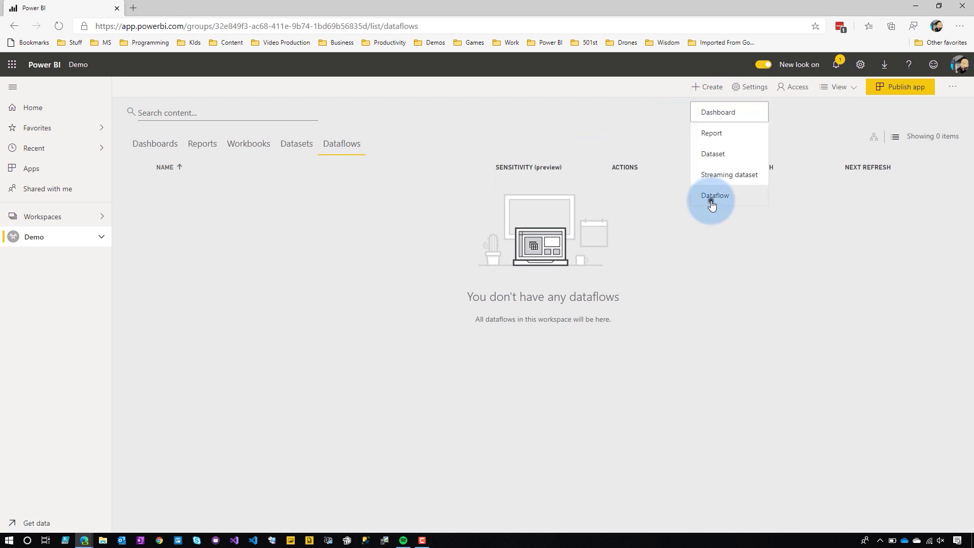
{"action": "left_click", "coordinate": [712, 204]}
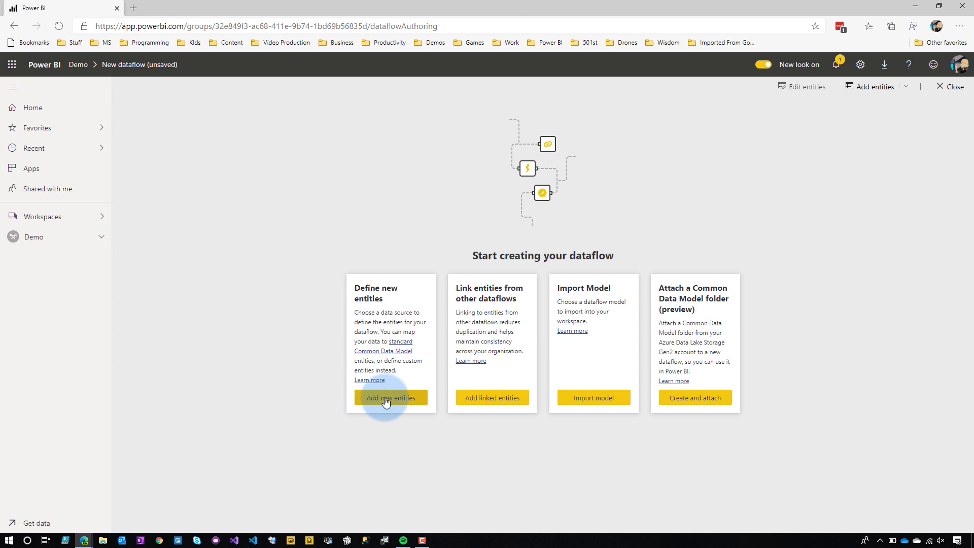
{"action": "left_click", "coordinate": [385, 398]}
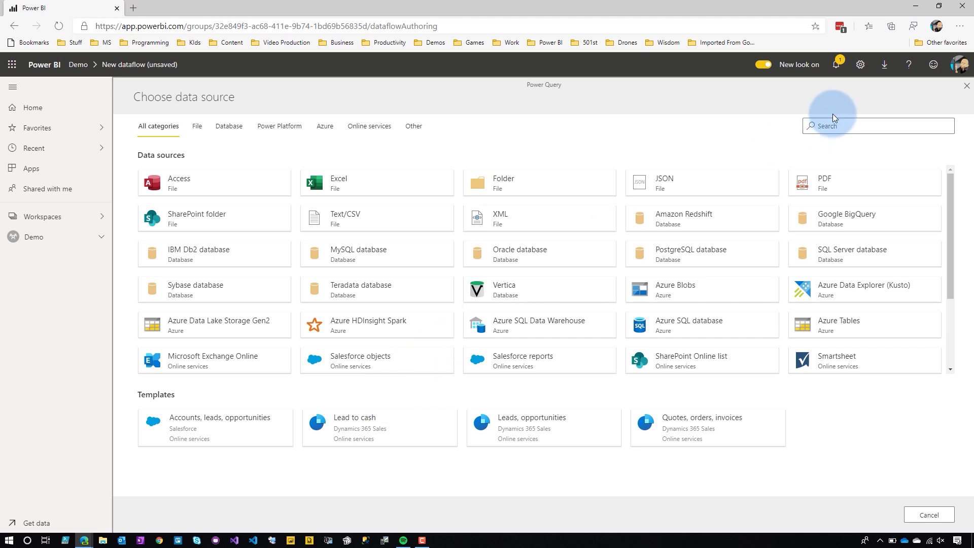
- Search the data source catalogue for 'impa', then clear the search
{"action": "left_click", "coordinate": [838, 127]}
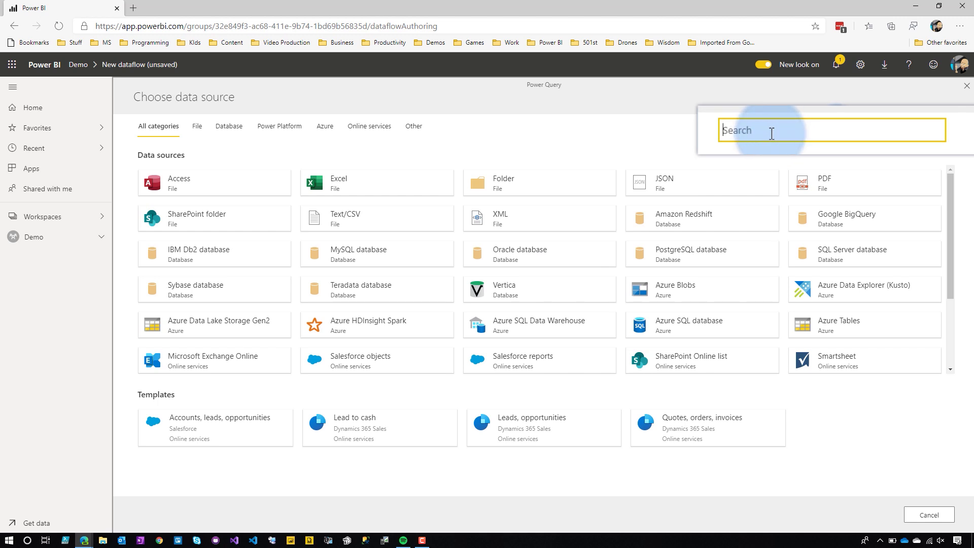
{"action": "type", "text": "impa"}
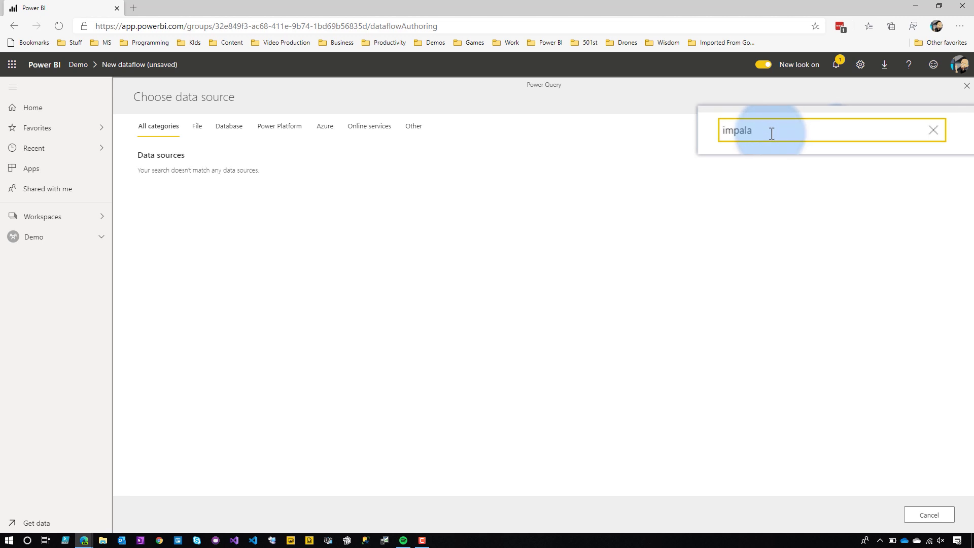
{"action": "key", "text": "Escape"}
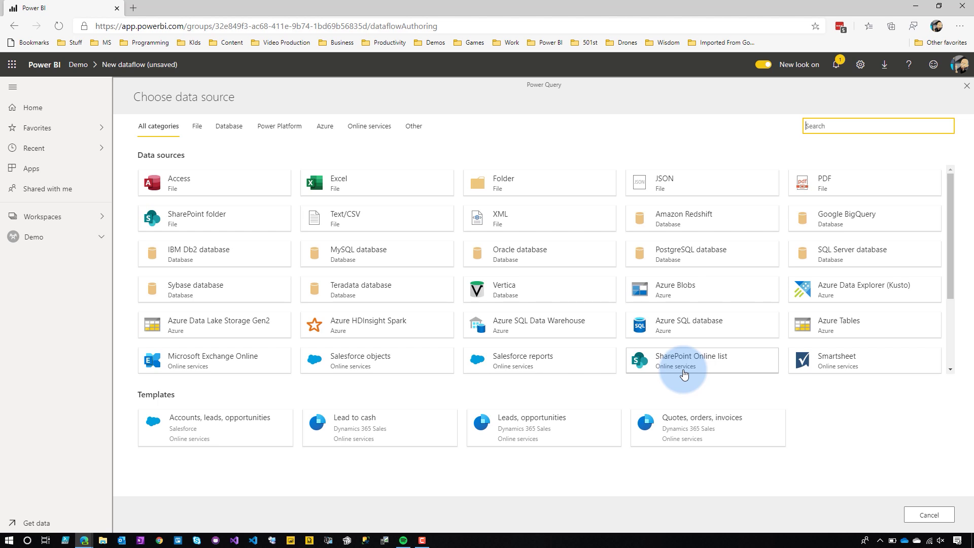
- In Power BI Desktop, close the start screen and open the full Get Data catalogue
{"action": "left_click", "coordinate": [290, 541]}
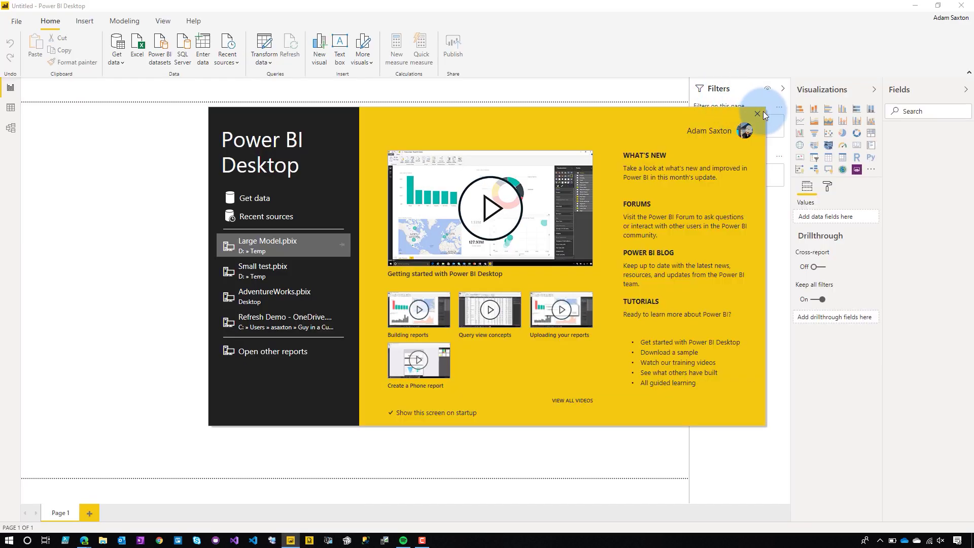
{"action": "left_click", "coordinate": [758, 114]}
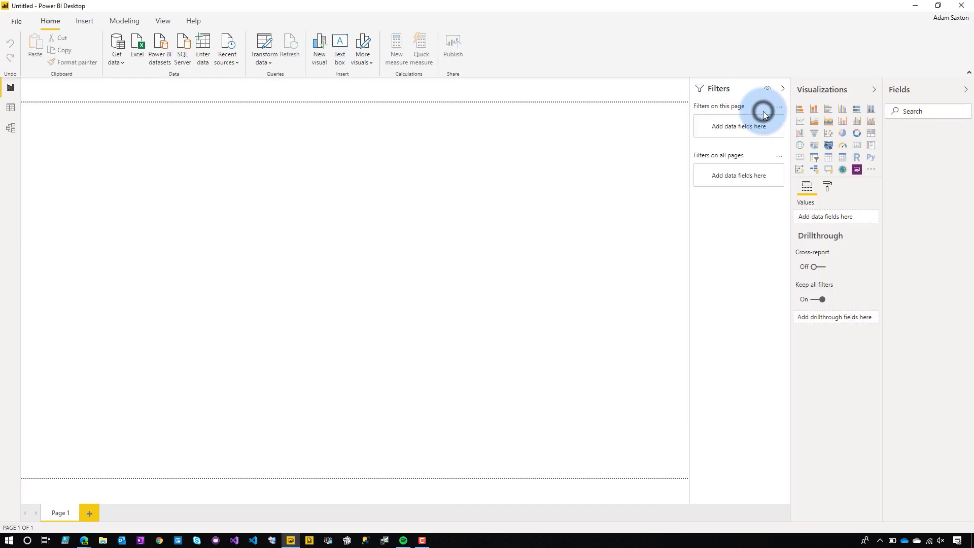
{"action": "left_click", "coordinate": [119, 61]}
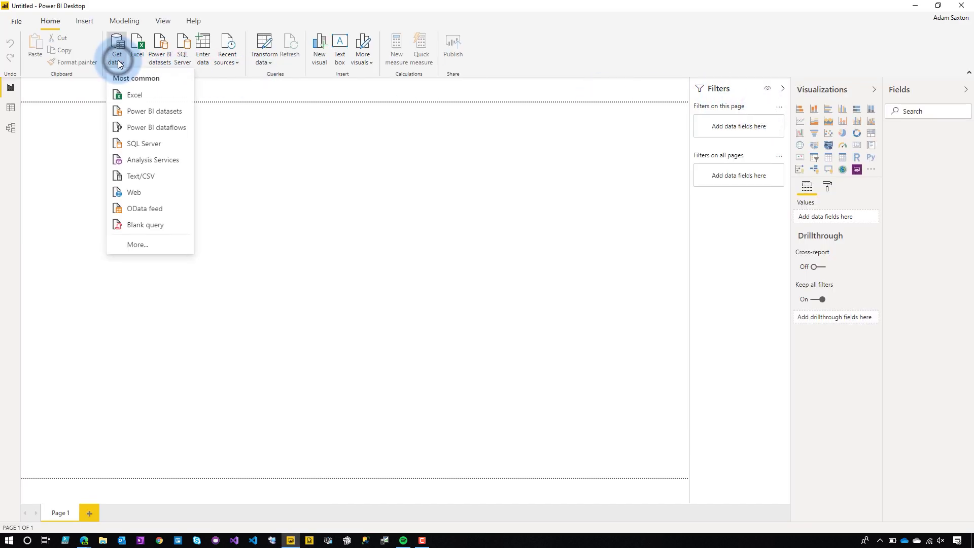
{"action": "left_click", "coordinate": [145, 246]}
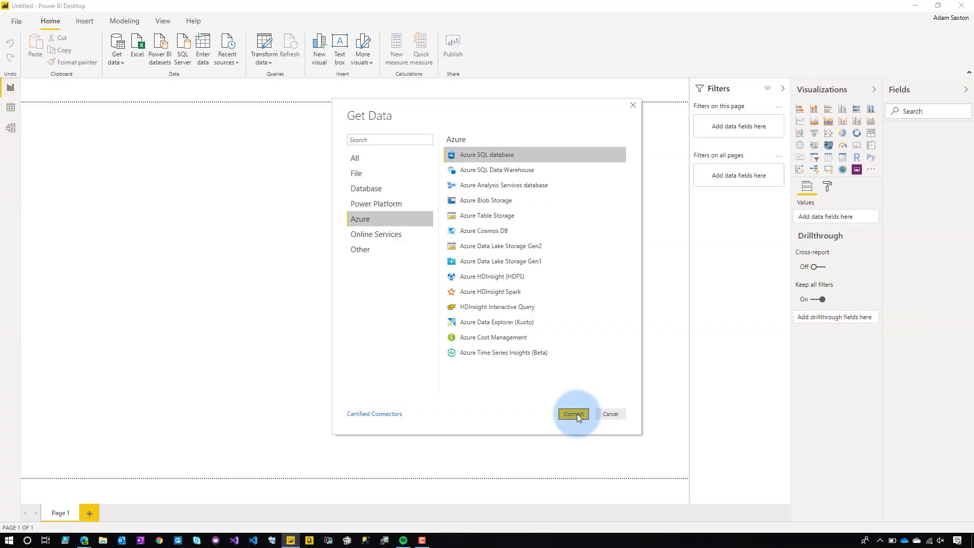
- Connect to Azure SQL and load all six pbi_ tables, Customer through SalesTerritory, into Power Query Editor
{"action": "left_click", "coordinate": [573, 413]}
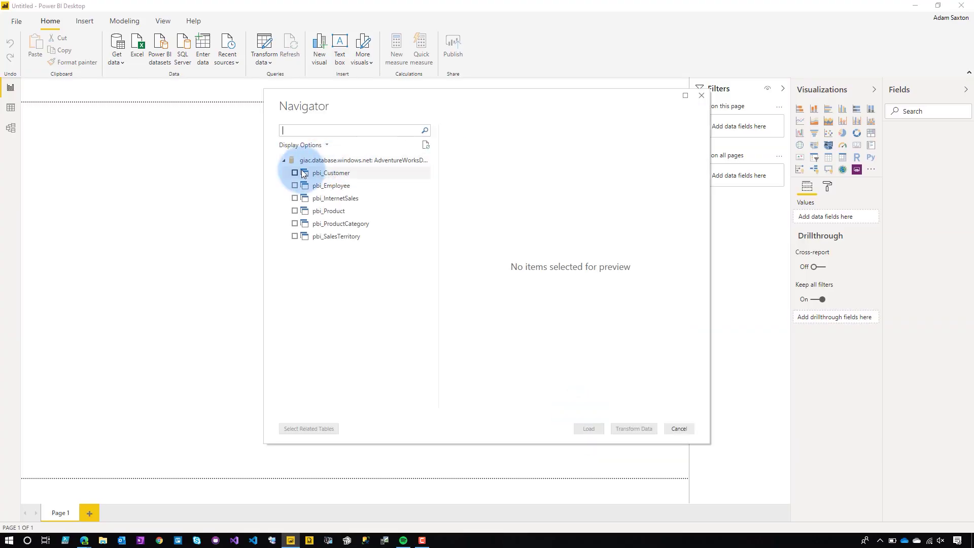
{"action": "left_click", "coordinate": [295, 174]}
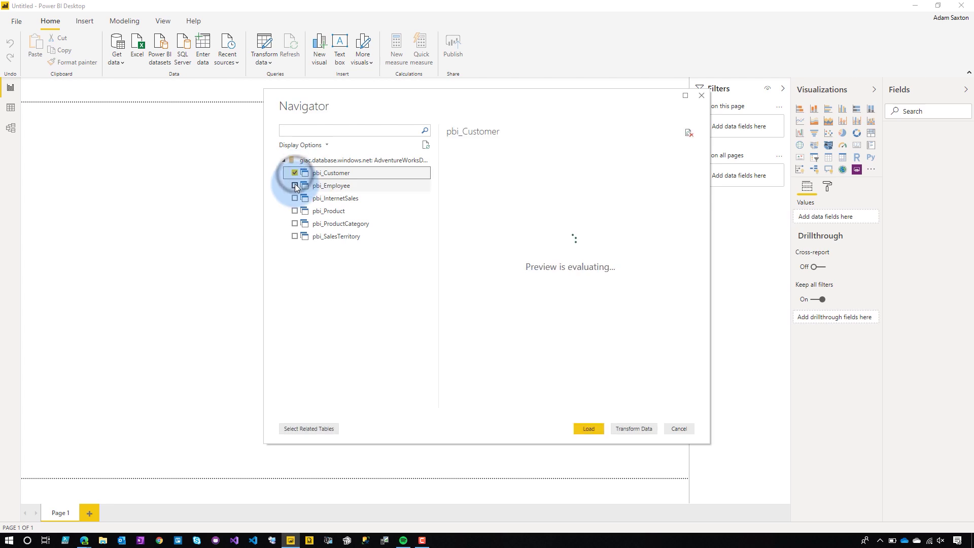
{"action": "left_click", "coordinate": [294, 185]}
{"action": "left_click", "coordinate": [294, 198]}
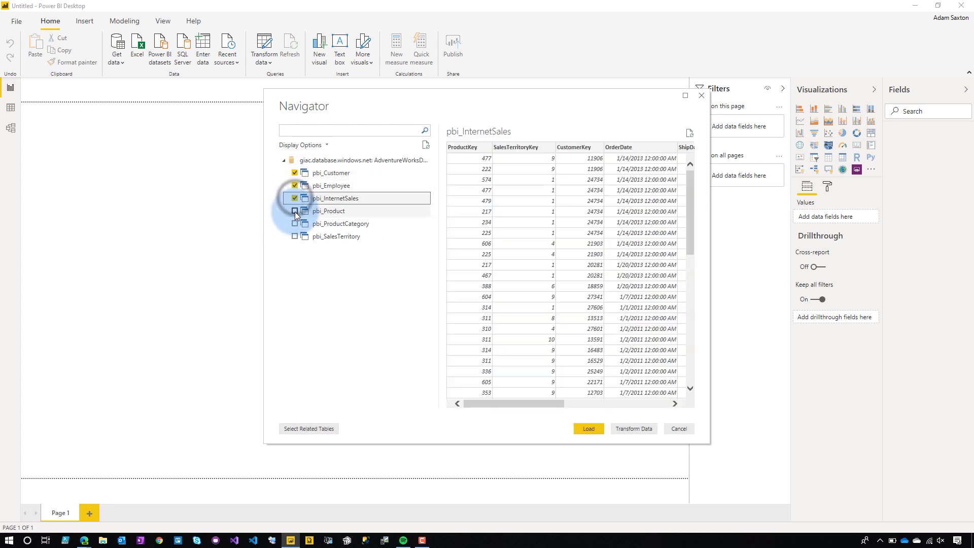
{"action": "left_click", "coordinate": [294, 210]}
{"action": "left_click", "coordinate": [294, 224]}
{"action": "left_click", "coordinate": [295, 236]}
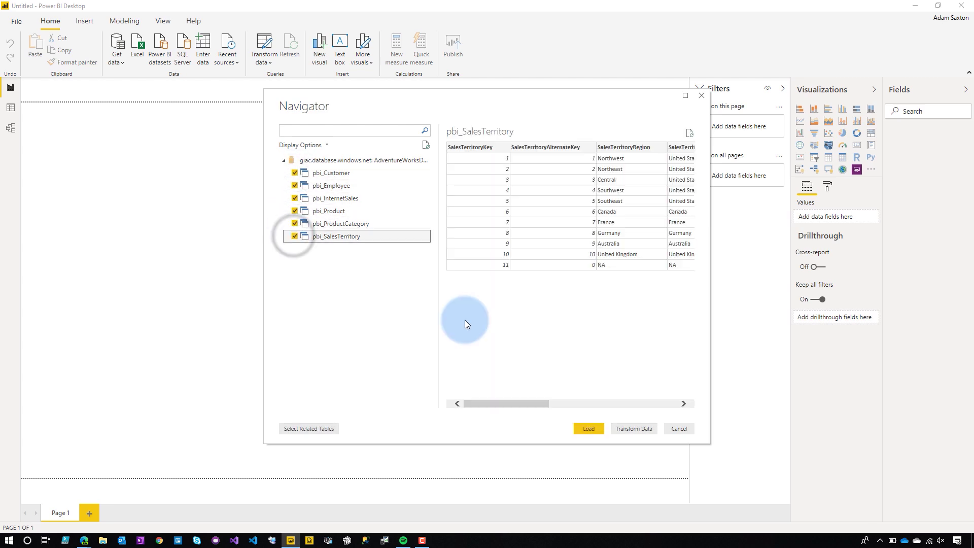
{"action": "left_click", "coordinate": [632, 429]}
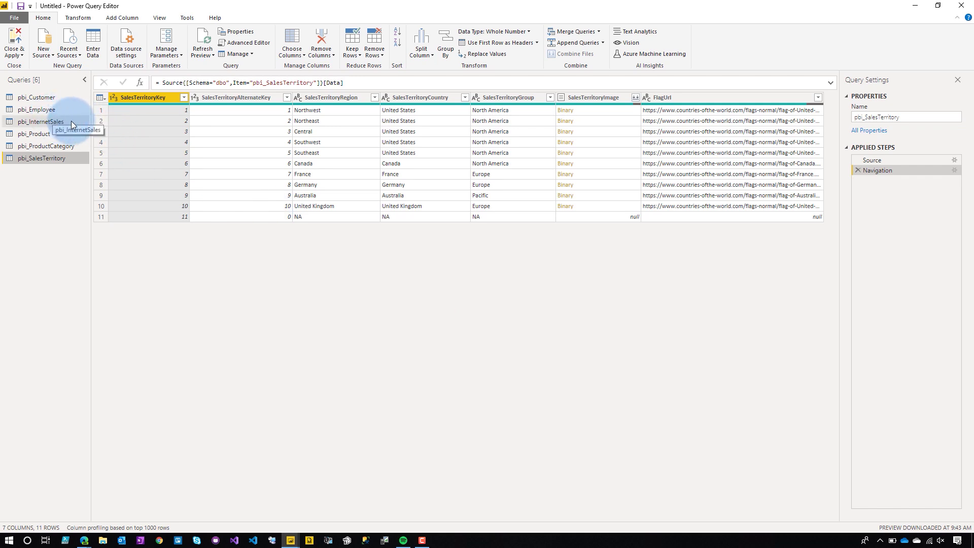
- Rename pbi_Customer's name columns to First Name, Middle Name and Last Name
{"action": "left_click", "coordinate": [46, 92]}
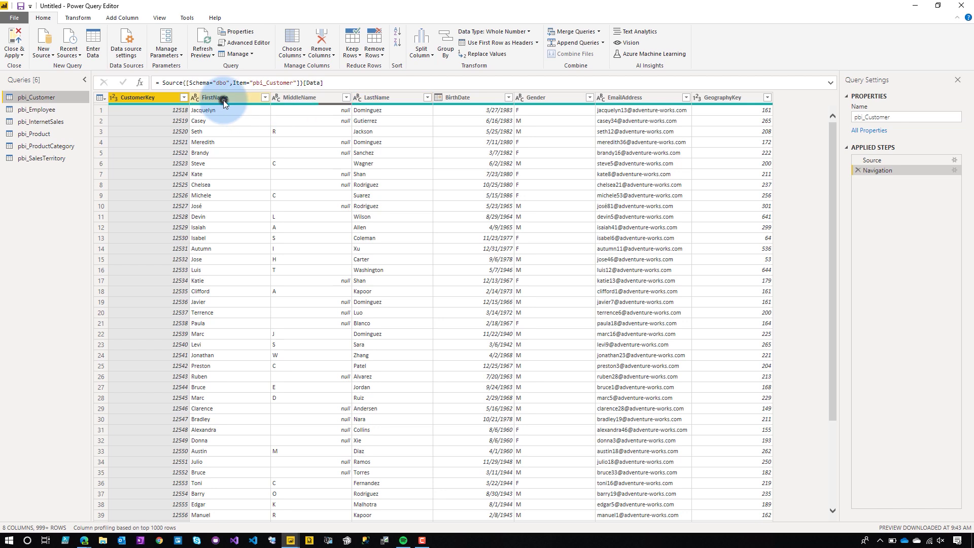
{"action": "double_click", "coordinate": [223, 100]}
{"action": "type", "text": "First Name"}
{"action": "key", "text": "Tab"}
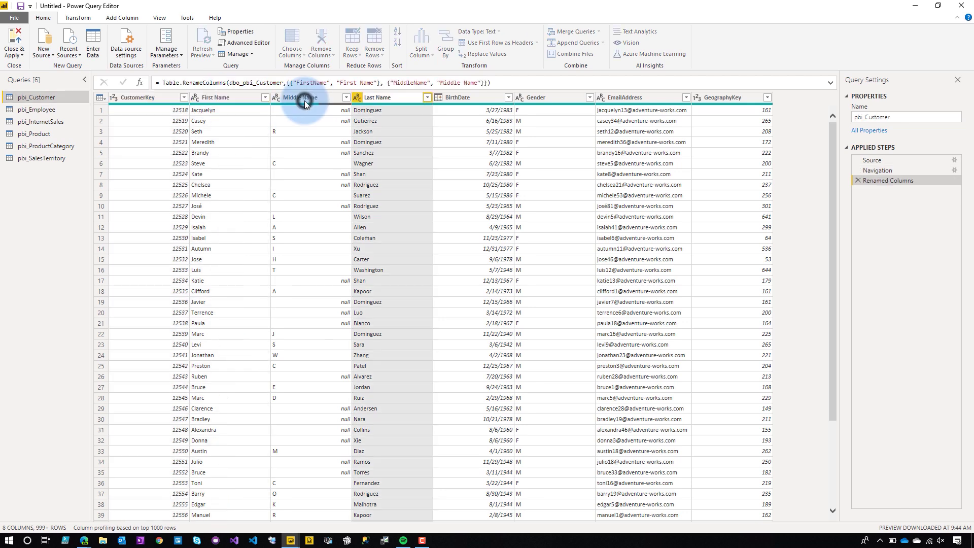
{"action": "type", "text": "Middle Name"}
{"action": "key", "text": "Tab"}
{"action": "type", "text": "Last Name"}
{"action": "key", "text": "Return"}
- Merge First, Middle and Last Name into a space-separated Full Name column
{"action": "left_click", "coordinate": [246, 98]}
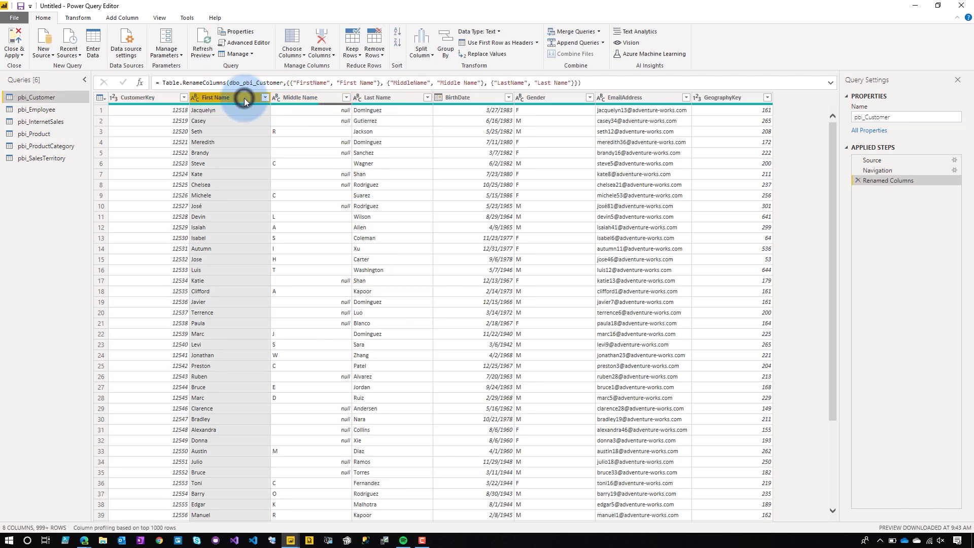
{"action": "left_click", "coordinate": [391, 98], "text": "shift"}
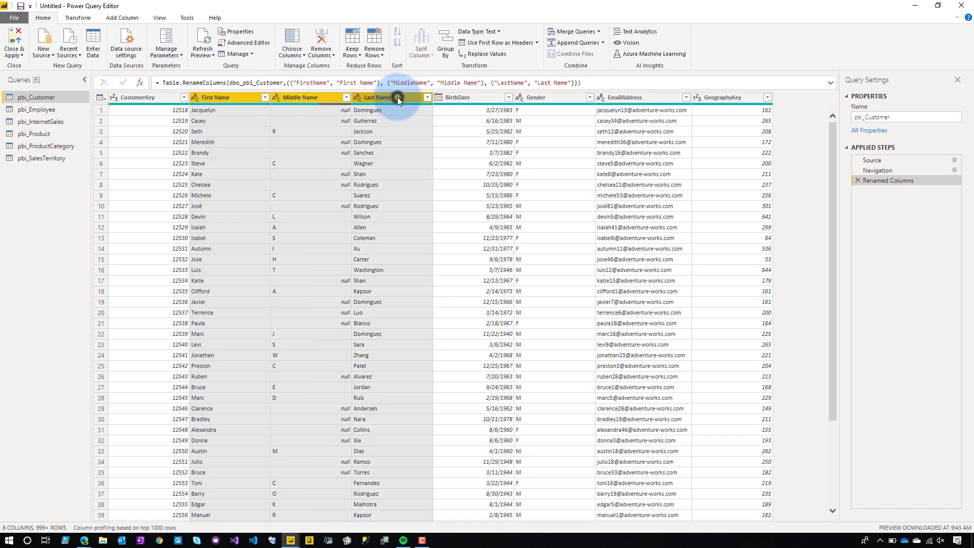
{"action": "left_click", "coordinate": [122, 18]}
{"action": "left_click", "coordinate": [23, 55]}
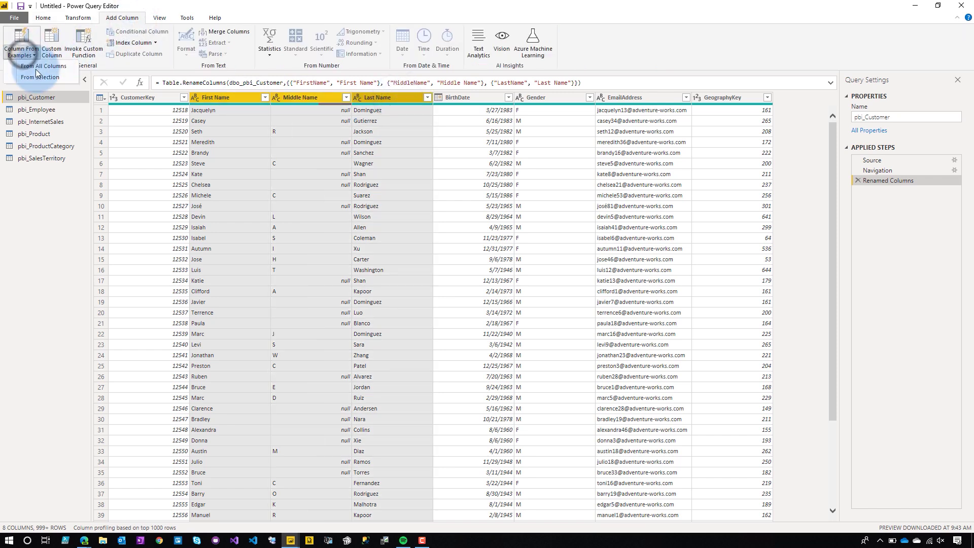
{"action": "left_click", "coordinate": [48, 81]}
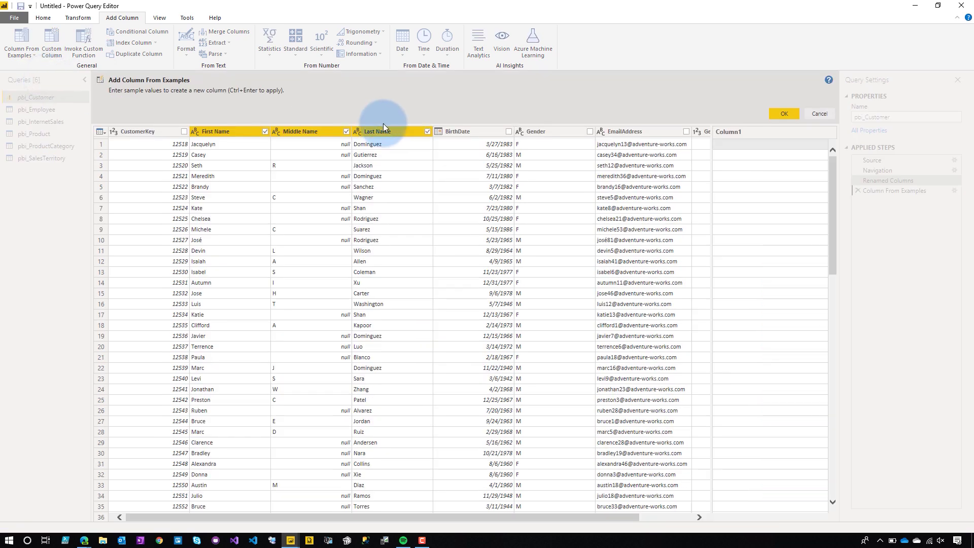
{"action": "left_click", "coordinate": [785, 118]}
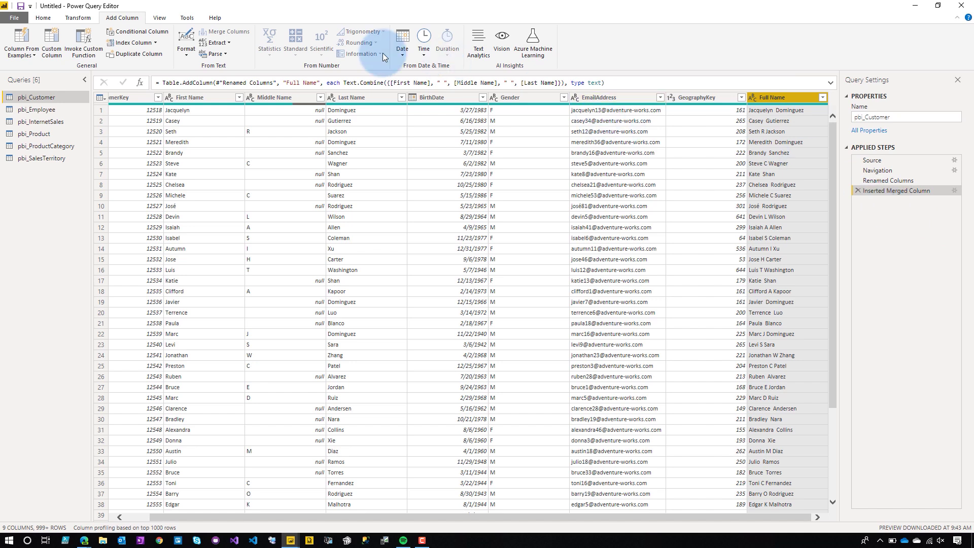
- Open pbi_Customer's M script in the Advanced Editor and copy all of it
{"action": "right_click", "coordinate": [32, 96]}
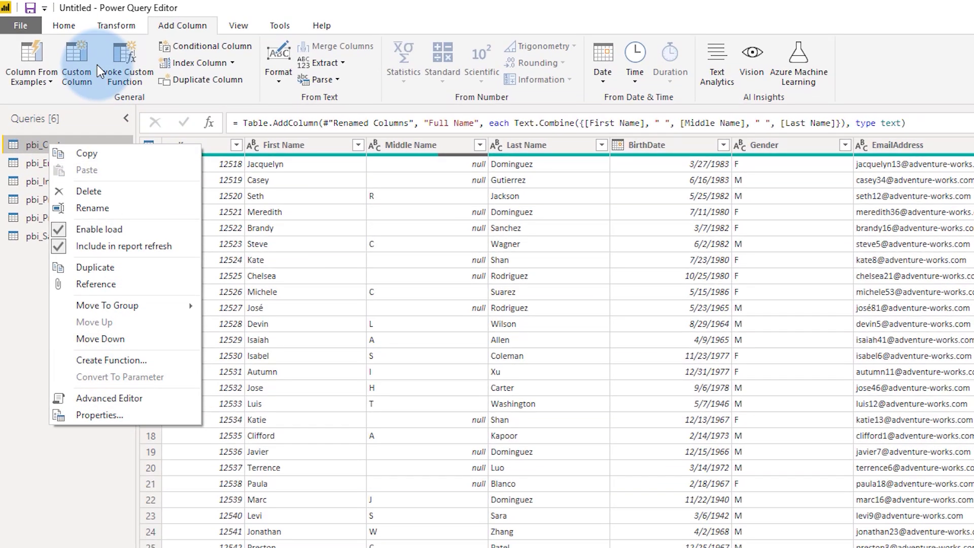
{"action": "left_click", "coordinate": [63, 25]}
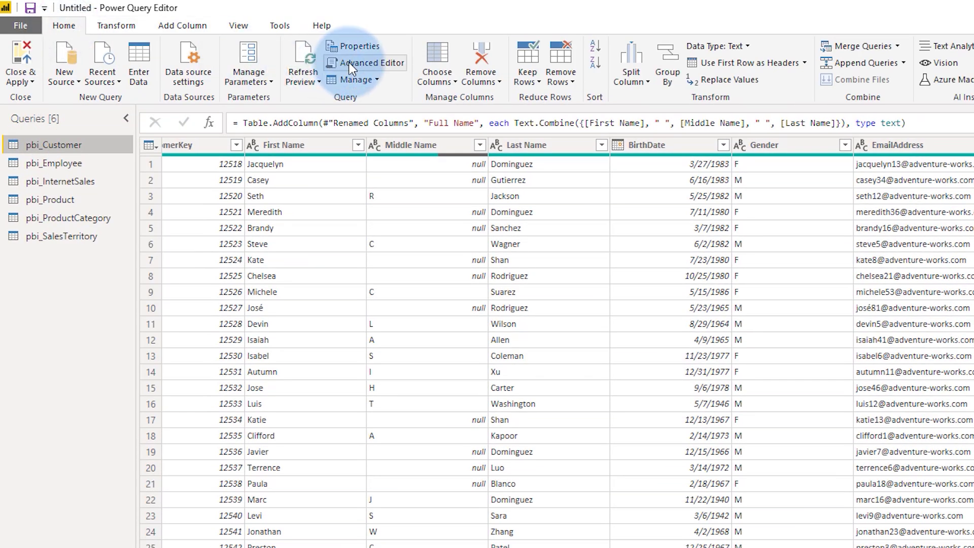
{"action": "right_click", "coordinate": [40, 147]}
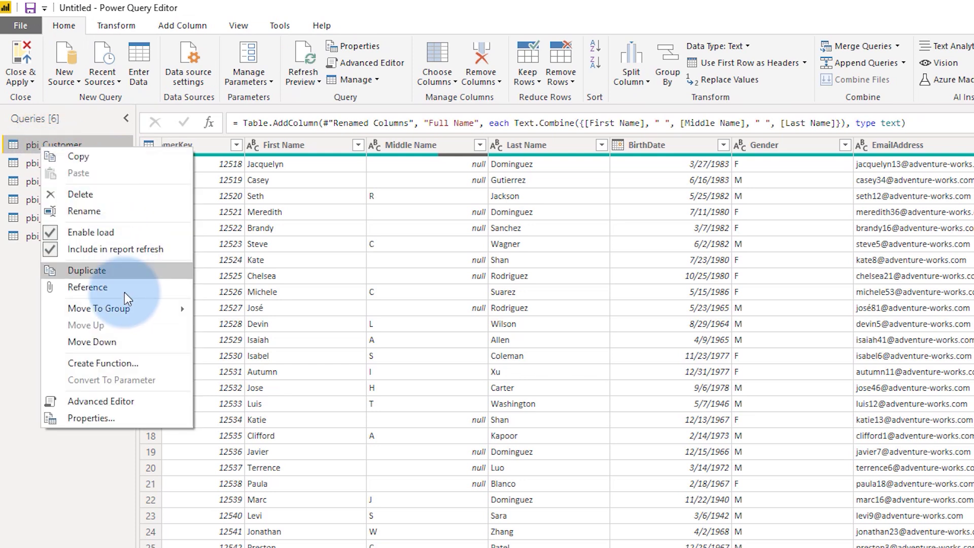
{"action": "left_click", "coordinate": [85, 401]}
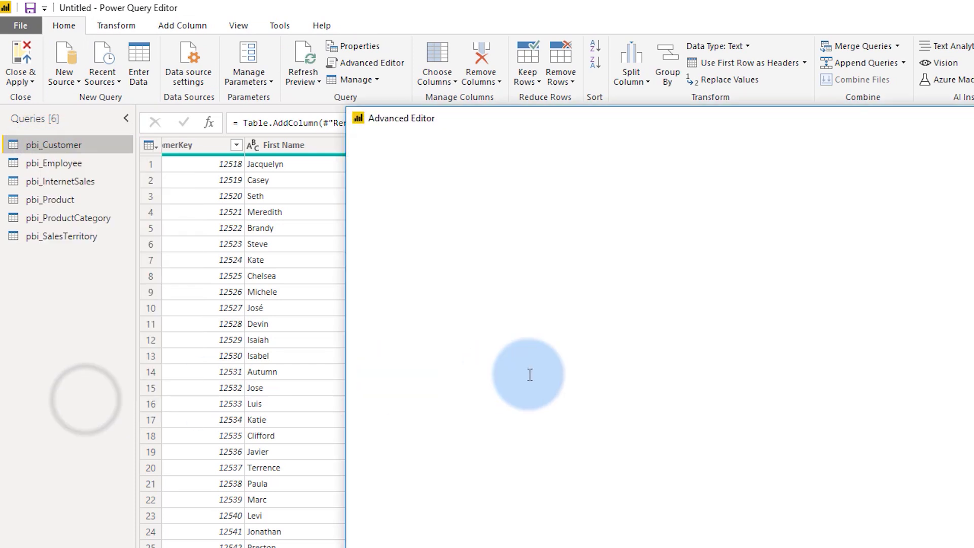
{"action": "key", "text": "ctrl+a"}
{"action": "key", "text": "ctrl+c"}
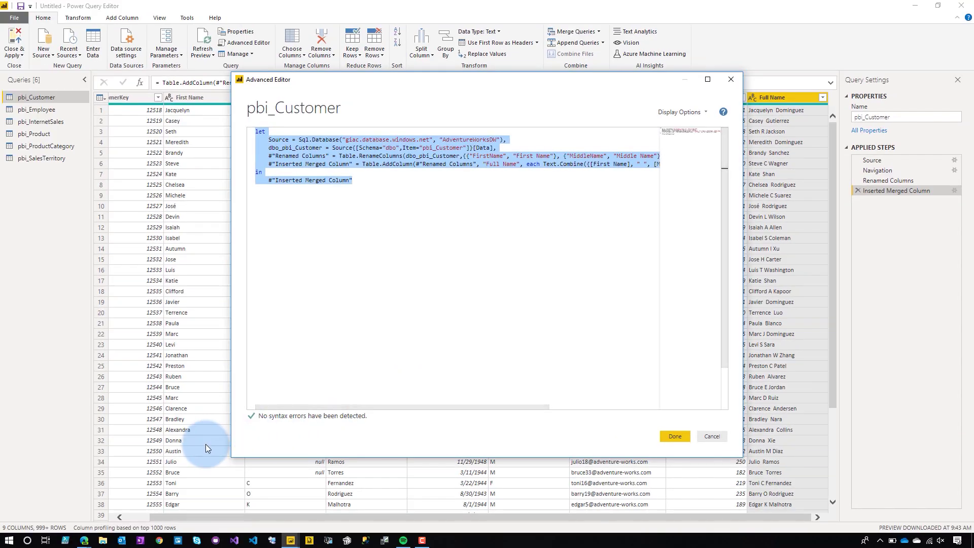
{"action": "left_click", "coordinate": [84, 540]}
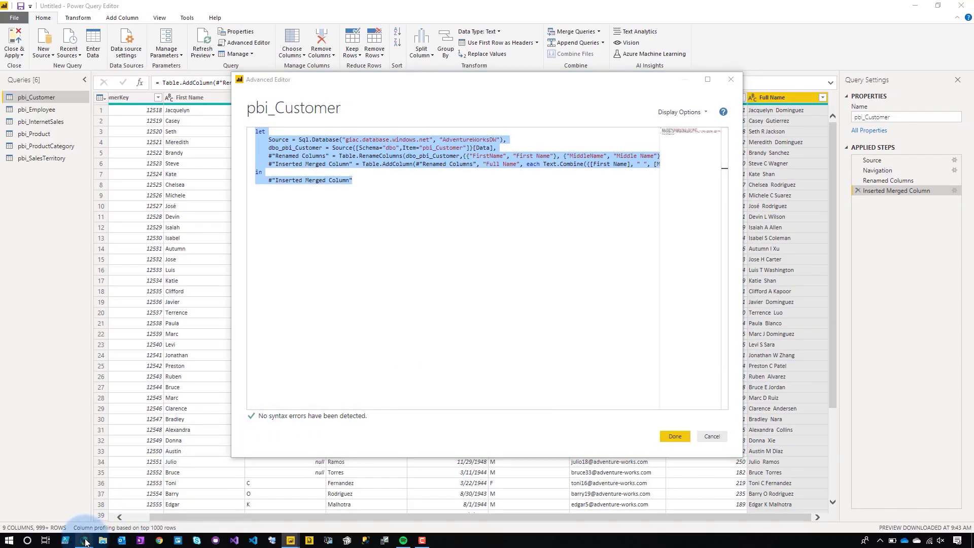
- Create a Blank query in the dataflow by pasting the copied pbi_Customer M script over its default code
{"action": "left_click", "coordinate": [135, 500]}
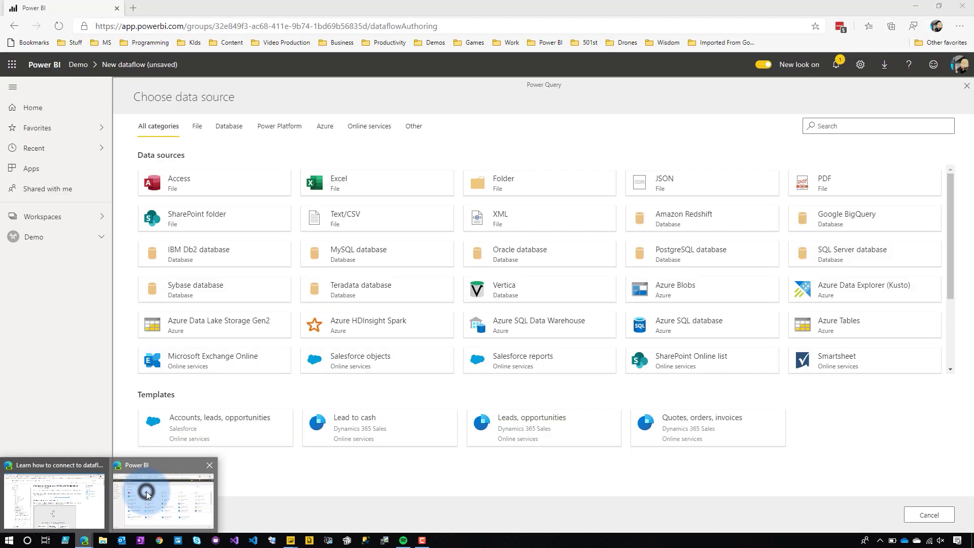
{"action": "scroll", "coordinate": [626, 320], "scroll_direction": "down", "scroll_amount": 3}
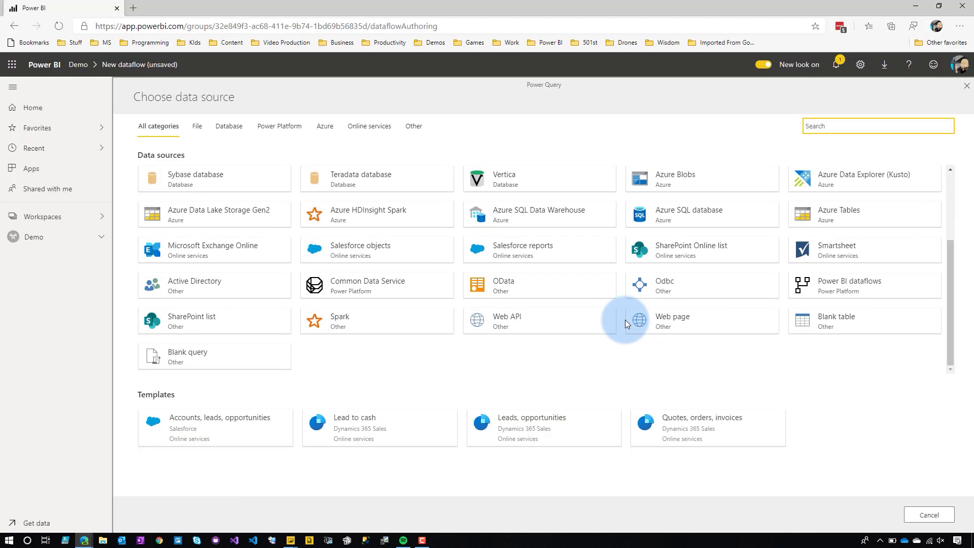
{"action": "left_click", "coordinate": [199, 351]}
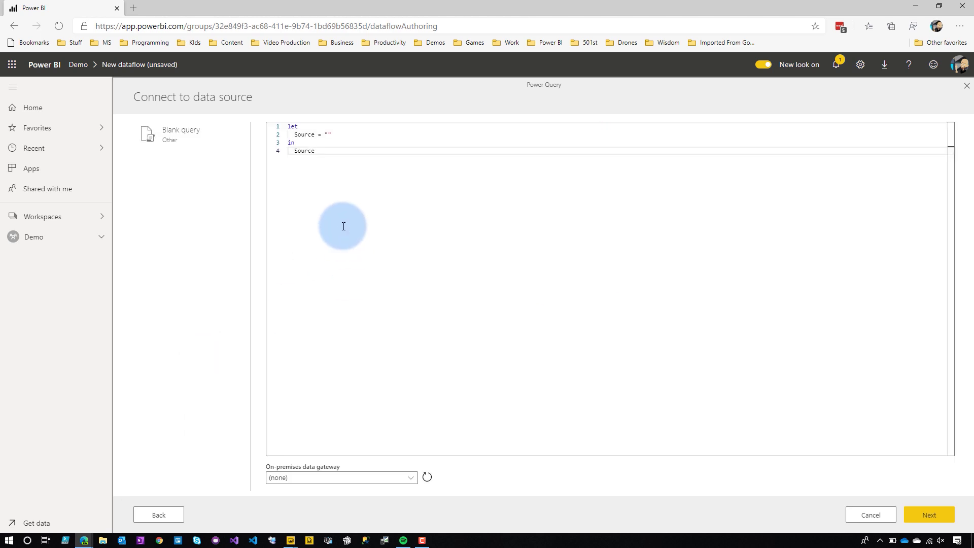
{"action": "key", "text": "ctrl+a"}
{"action": "key", "text": "ctrl+v"}
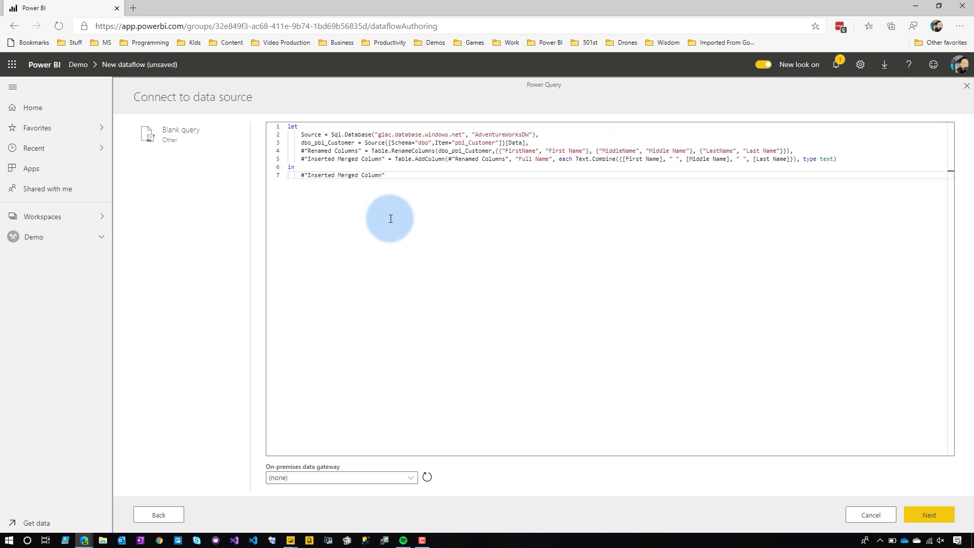
{"action": "left_click", "coordinate": [949, 523]}
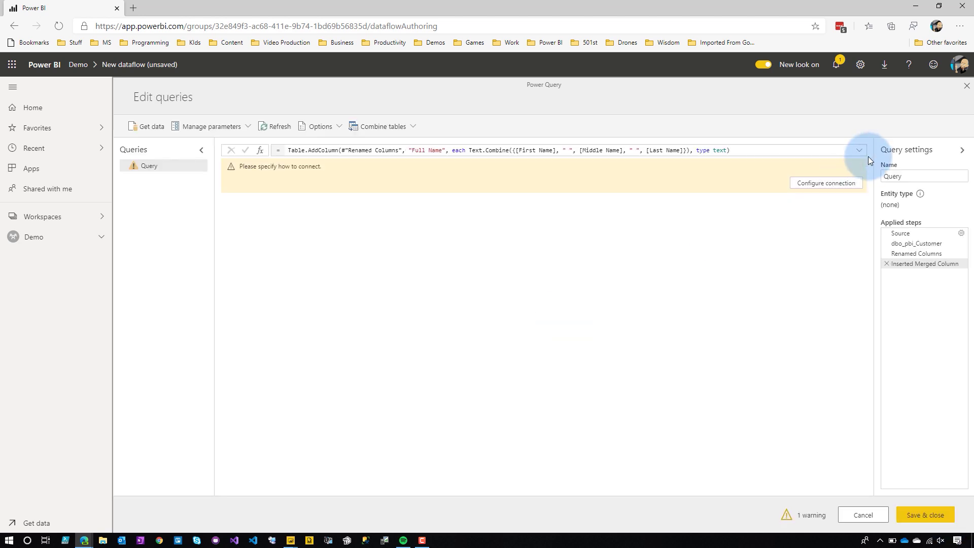
- Connect the SQL database using Basic authentication with credentials, then rename the query to Customer
{"action": "left_click", "coordinate": [822, 183]}
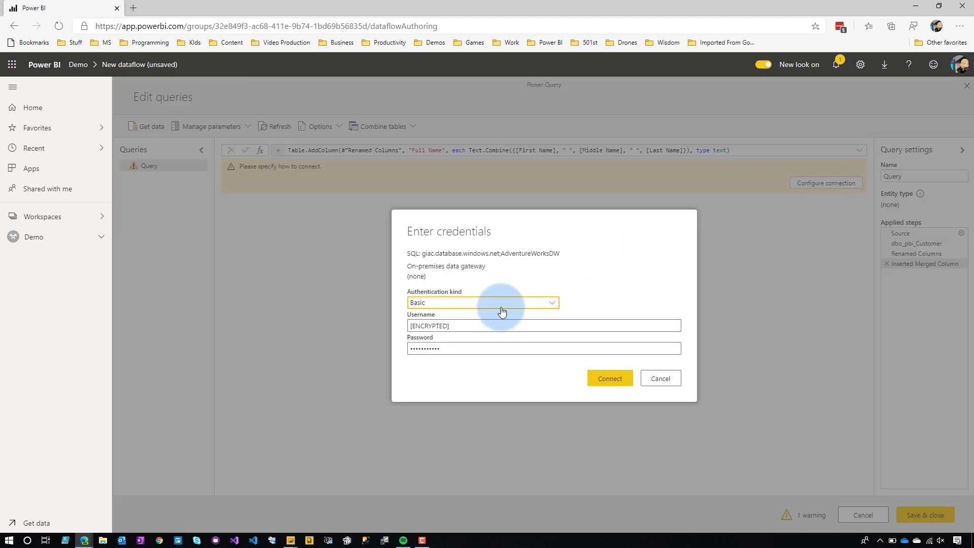
{"action": "left_click", "coordinate": [495, 304]}
{"action": "left_click", "coordinate": [496, 303]}
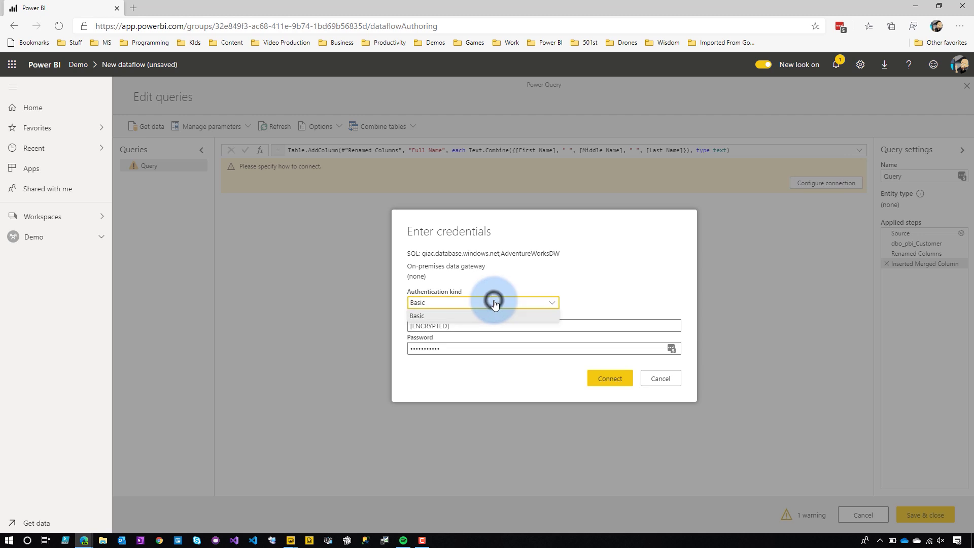
{"action": "triple_click", "coordinate": [456, 323]}
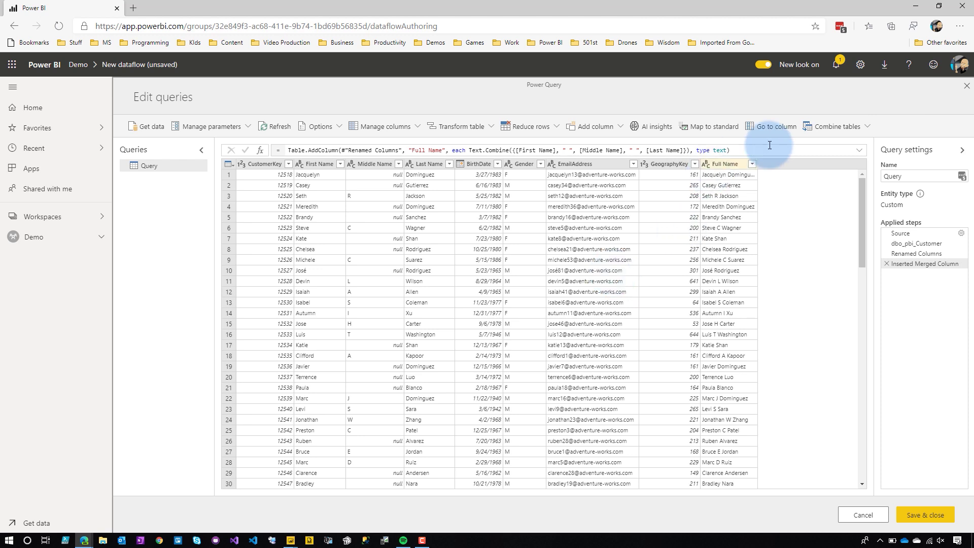
{"action": "left_click", "coordinate": [739, 163]}
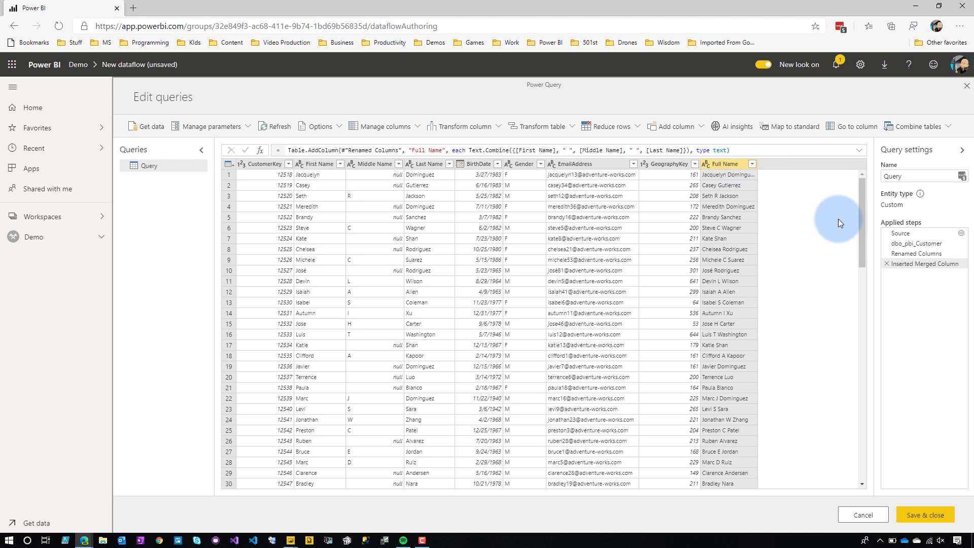
{"action": "double_click", "coordinate": [928, 174]}
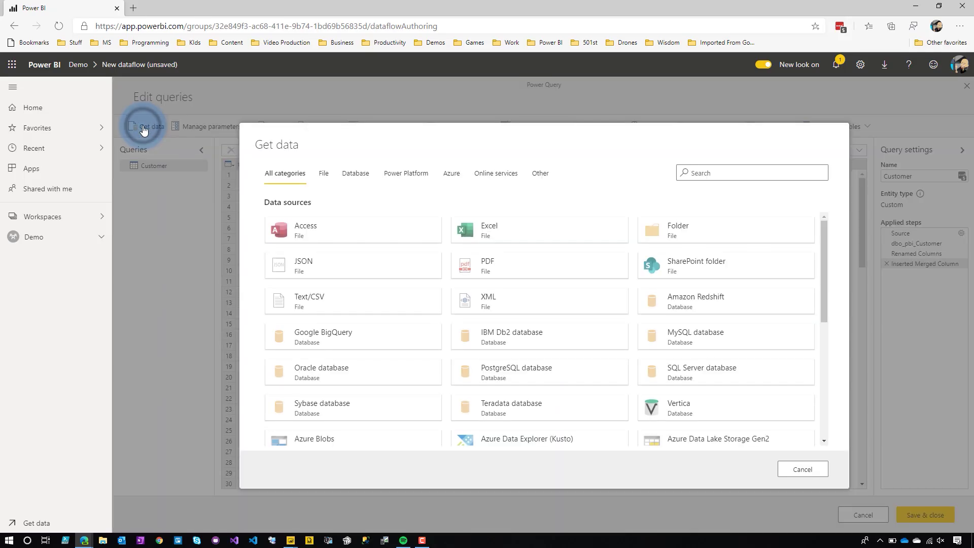
- Scroll down through the Get data source list to the bottom
{"action": "left_click", "coordinate": [355, 234]}
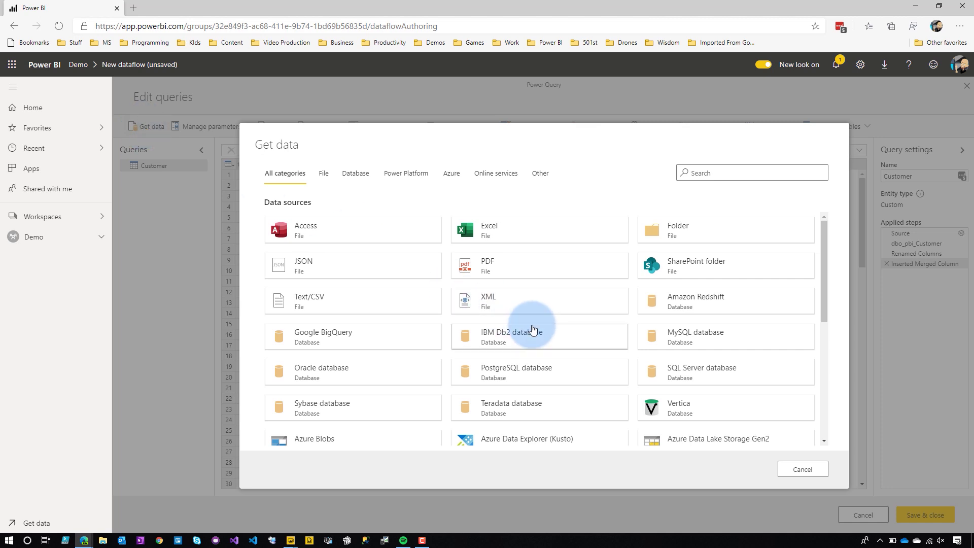
{"action": "scroll", "coordinate": [533, 328], "scroll_direction": "down", "scroll_amount": 5}
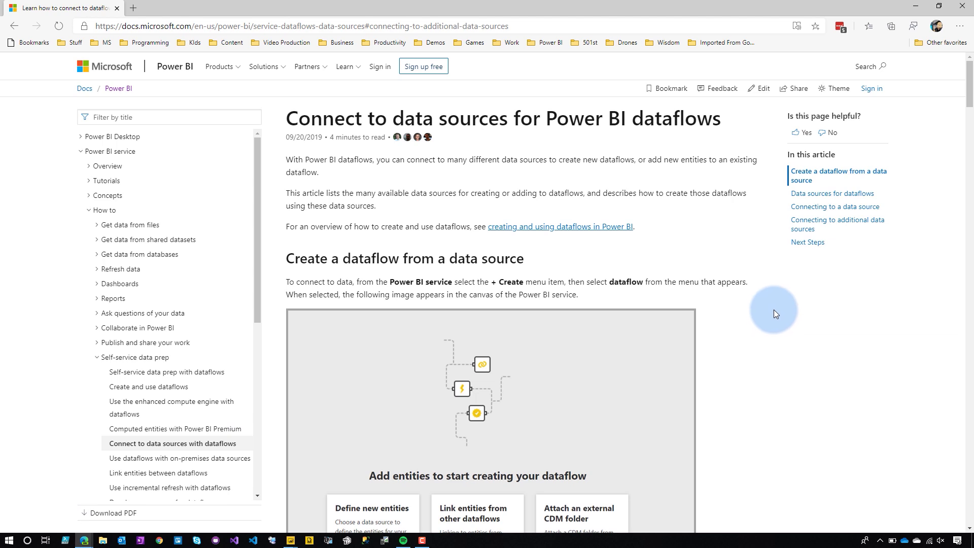
- Jump to 'Connecting to additional data sources' and scroll to the ODBC, OLE DB and Hadoop HDFS connectors
{"action": "left_click", "coordinate": [837, 220]}
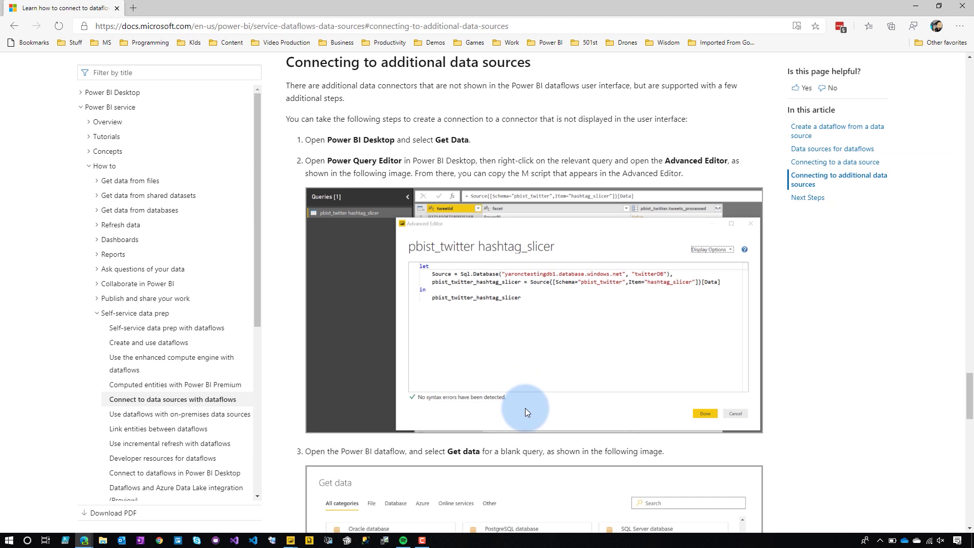
{"action": "scroll", "coordinate": [525, 408], "scroll_direction": "down", "scroll_amount": 10}
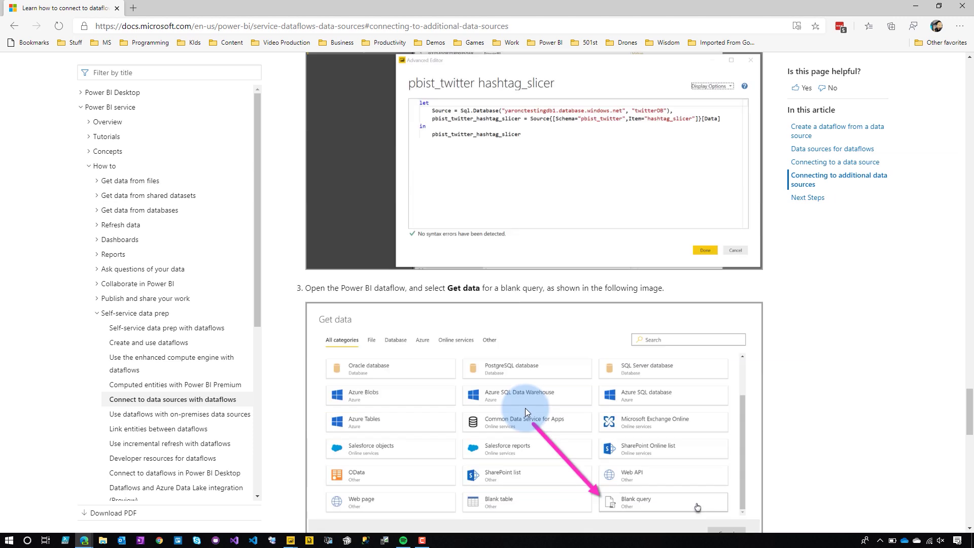
{"action": "scroll", "coordinate": [525, 408], "scroll_direction": "down", "scroll_amount": 1}
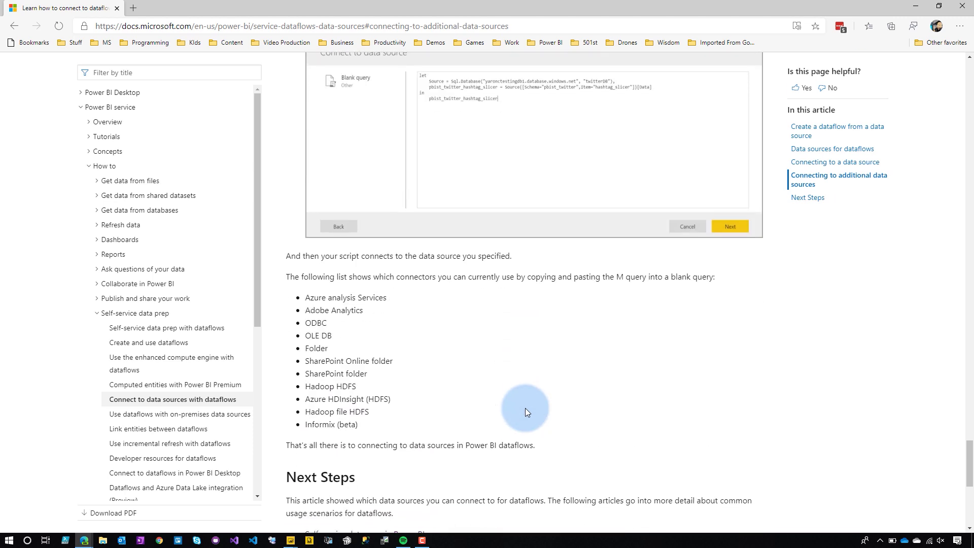